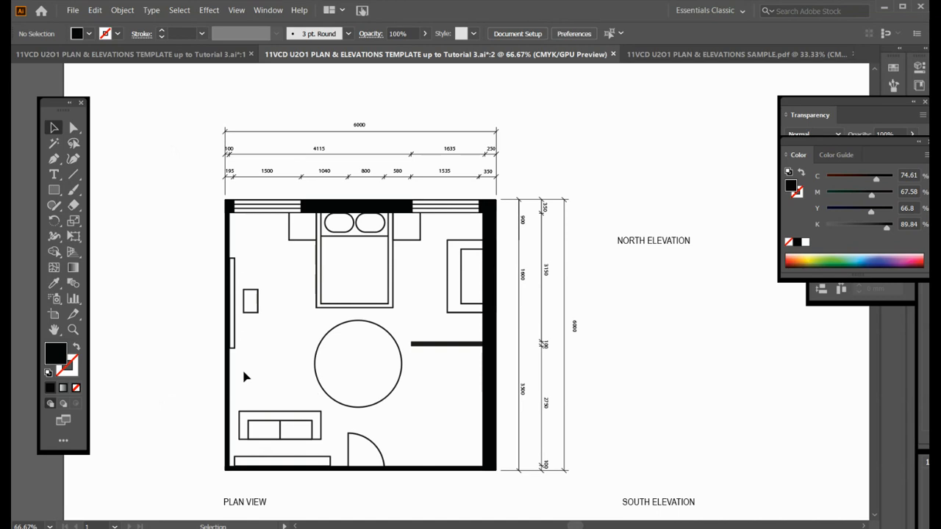
Select the whole plan drawing with its dimensions and set its opacity to 40%
drag(190, 108, 595, 491)
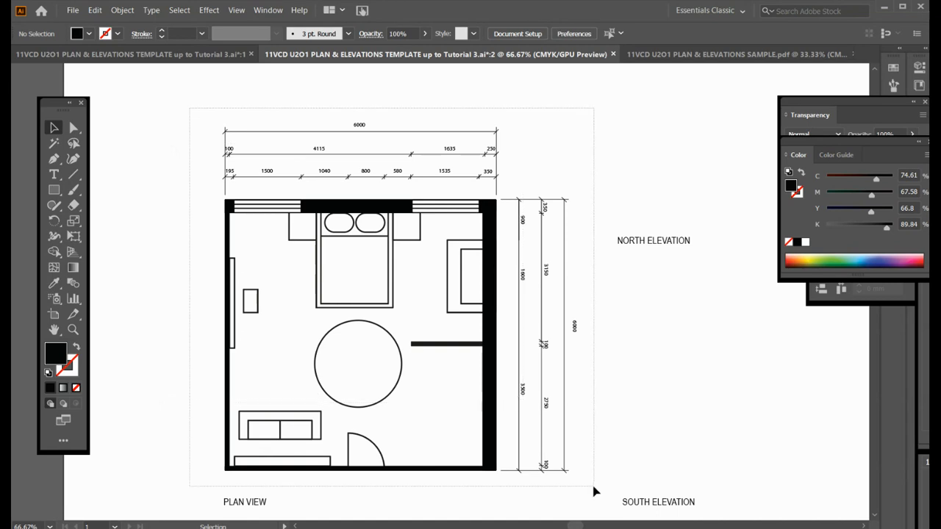
drag(594, 491, 595, 491)
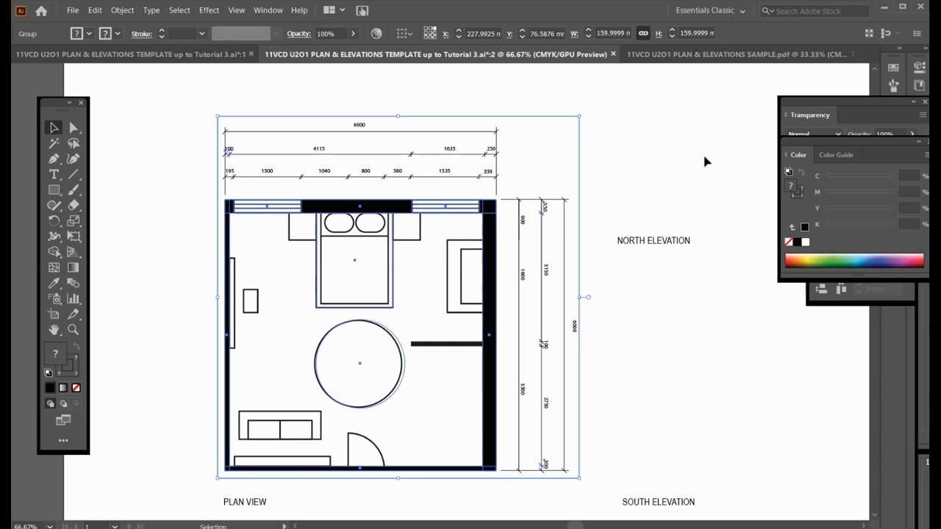
click(336, 33)
drag(336, 33, 307, 33)
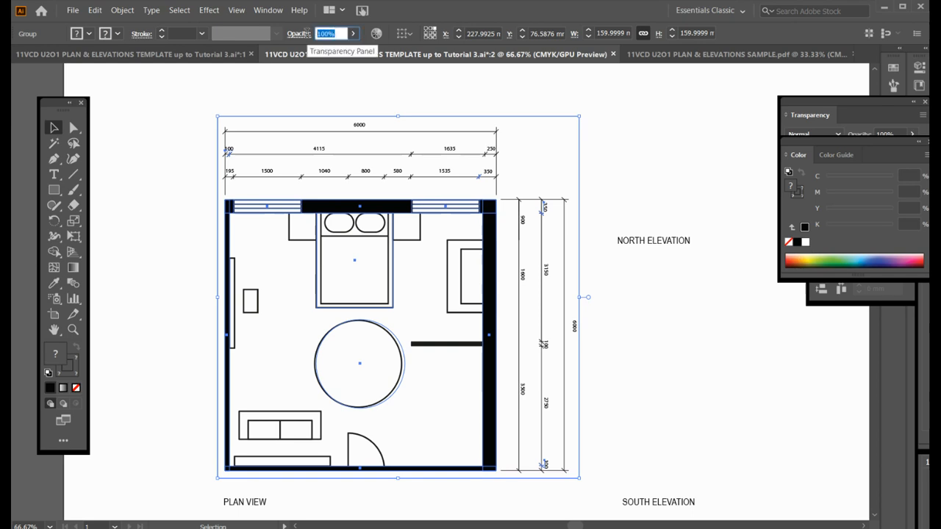
text(40)
key(Return)
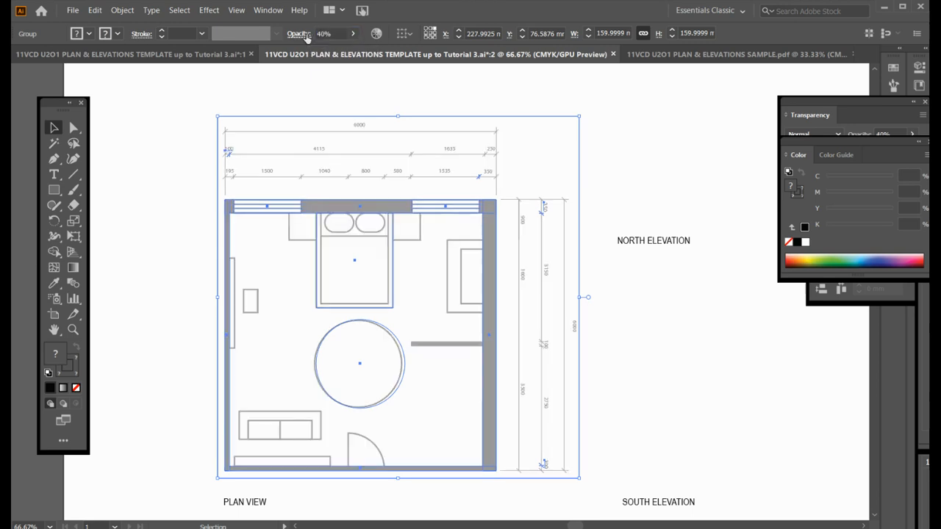
Lock the selected, faded plan drawing as a tracing guide
click(122, 10)
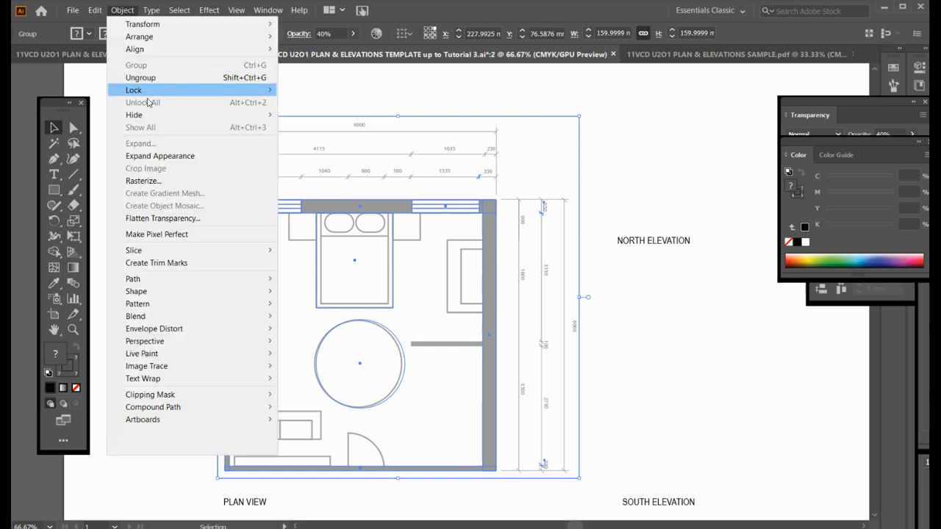
mouse_move(149, 95)
click(304, 90)
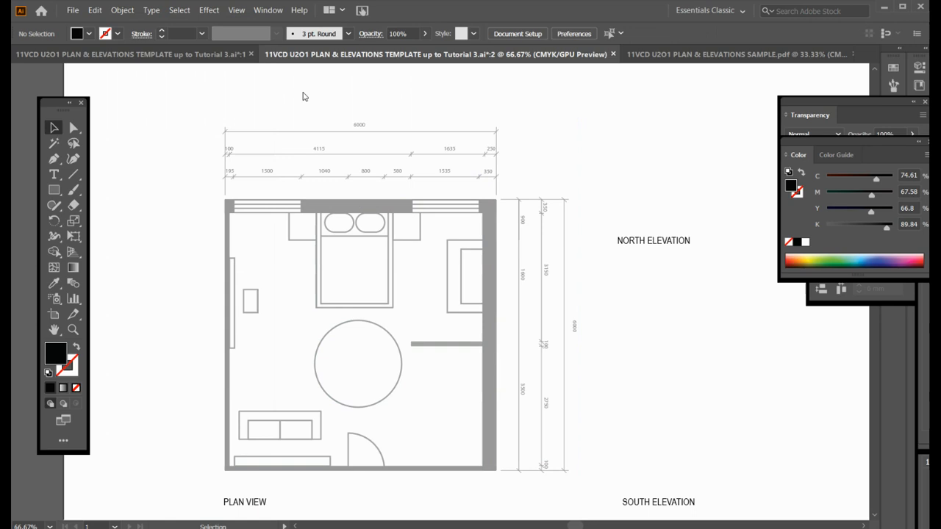
Create a 120 mm wide by 34 mm high rectangle with a black outline and no fill
key(i)
key(m)
click(55, 193)
click(250, 169)
text(120)
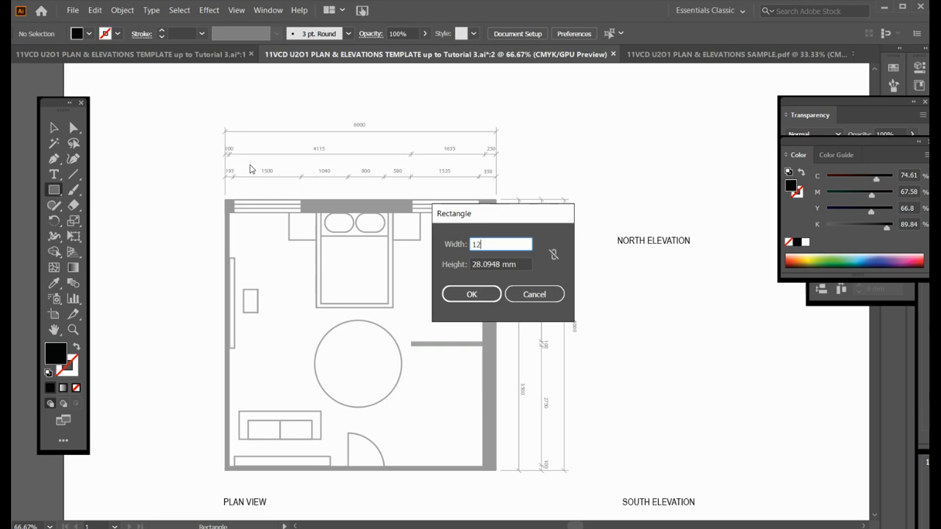
key(Tab)
text(34)
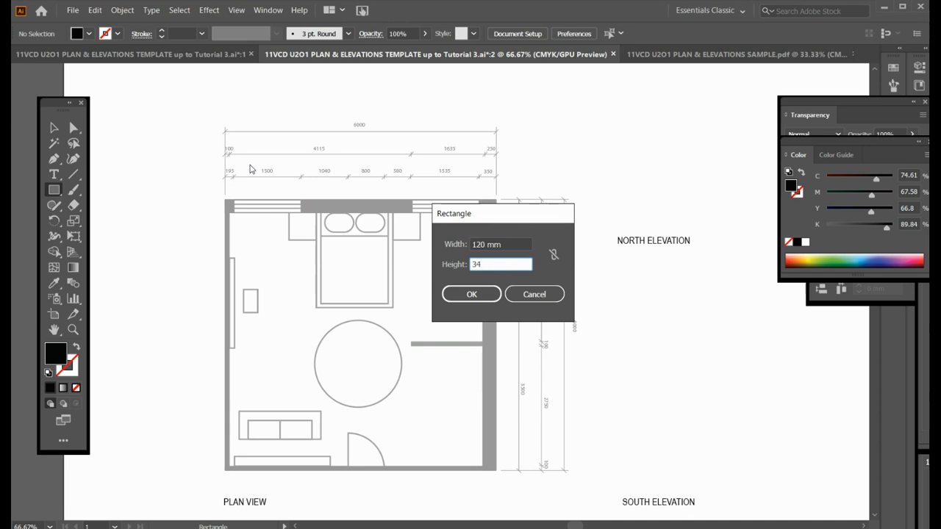
key(Return)
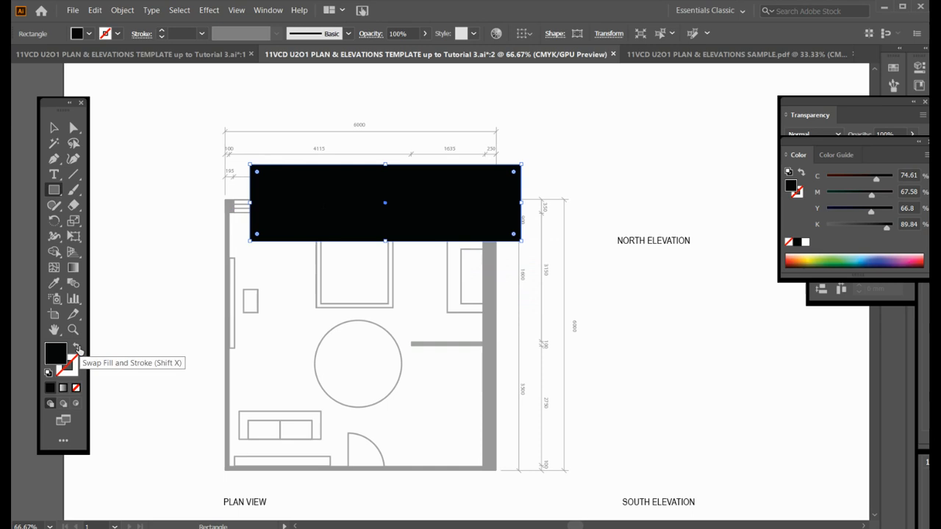
click(77, 349)
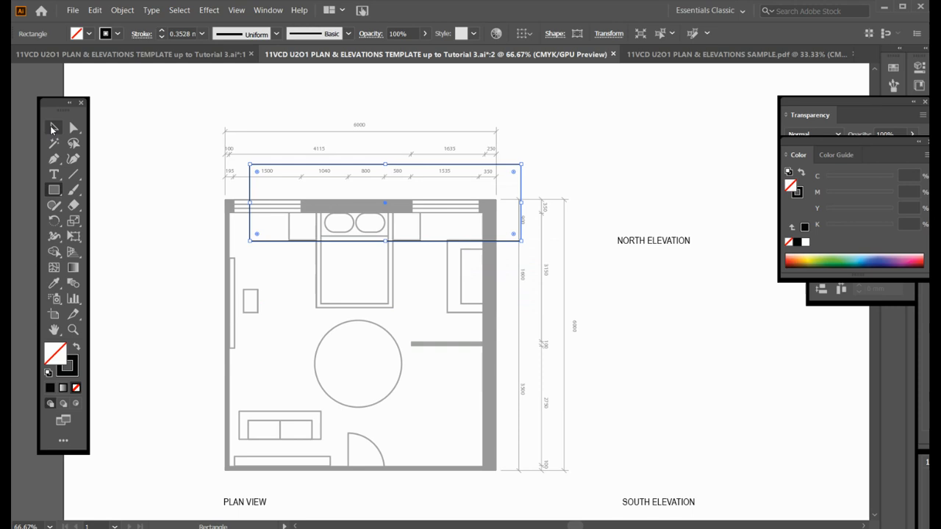
Move the elevation rectangle directly above the plan so its base and ends align with the top wall
click(52, 129)
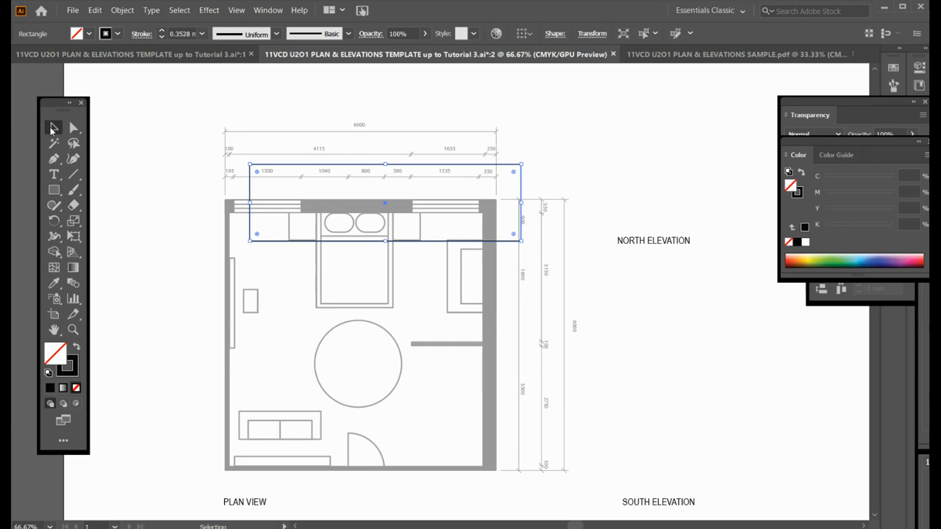
drag(384, 206, 361, 164)
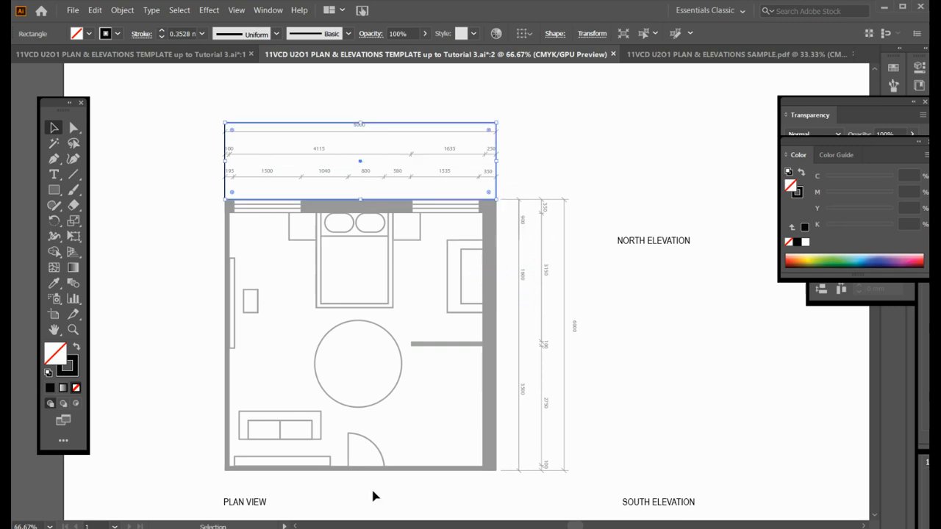
scroll(373, 498, down, 3)
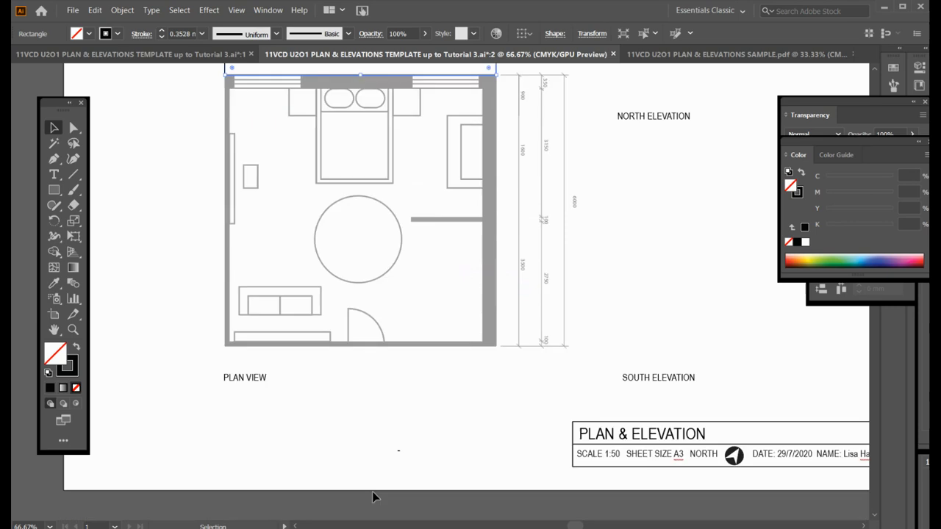
scroll(371, 342, up, 3)
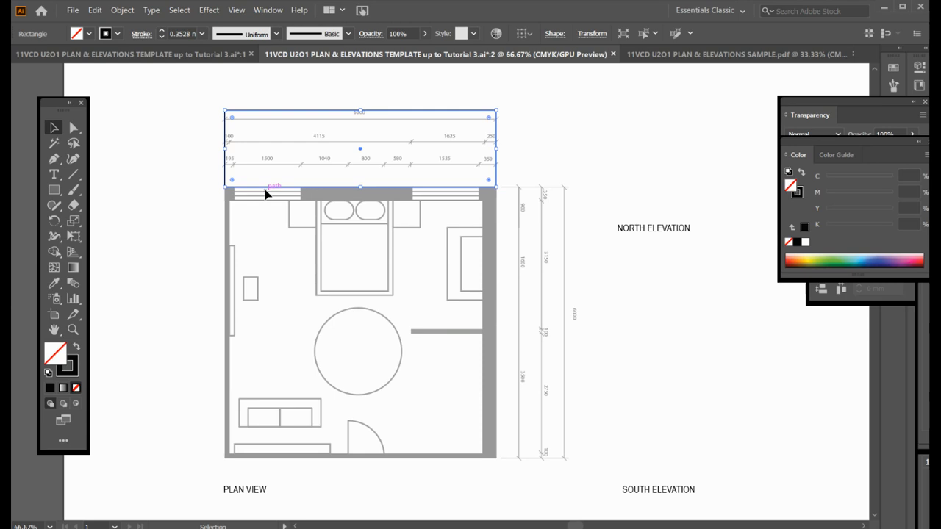
Draw a rectangle as wide as the plan's left window and raise it about 13 mm inside the elevation
key(backslash)
click(56, 191)
click(56, 191)
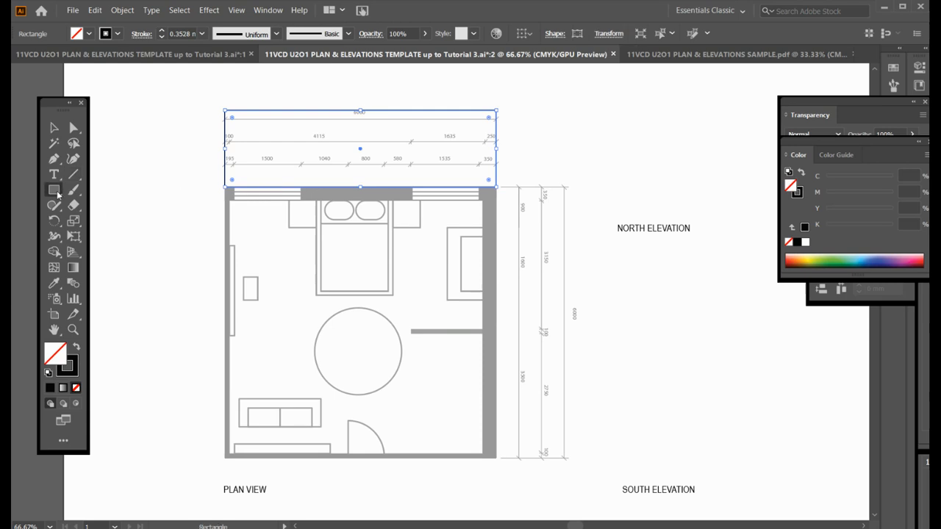
drag(234, 186, 267, 145)
click(54, 128)
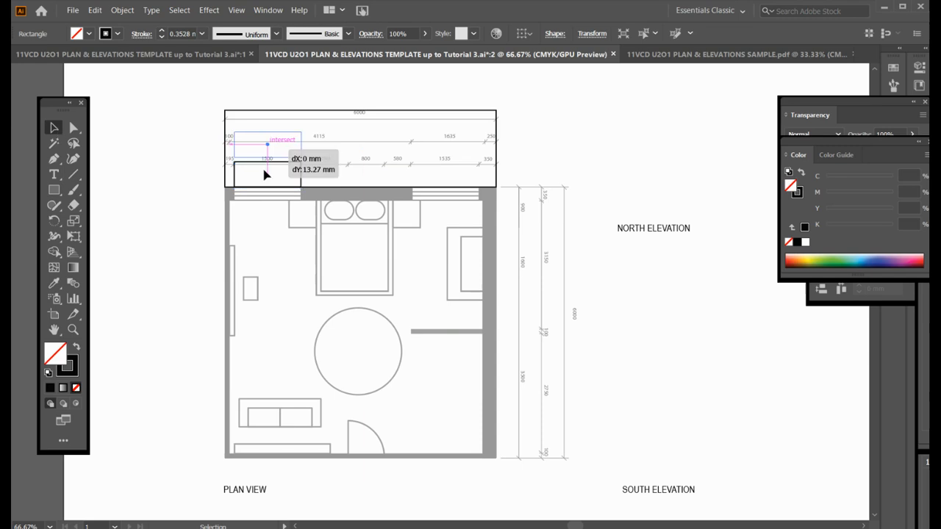
drag(266, 174, 266, 174)
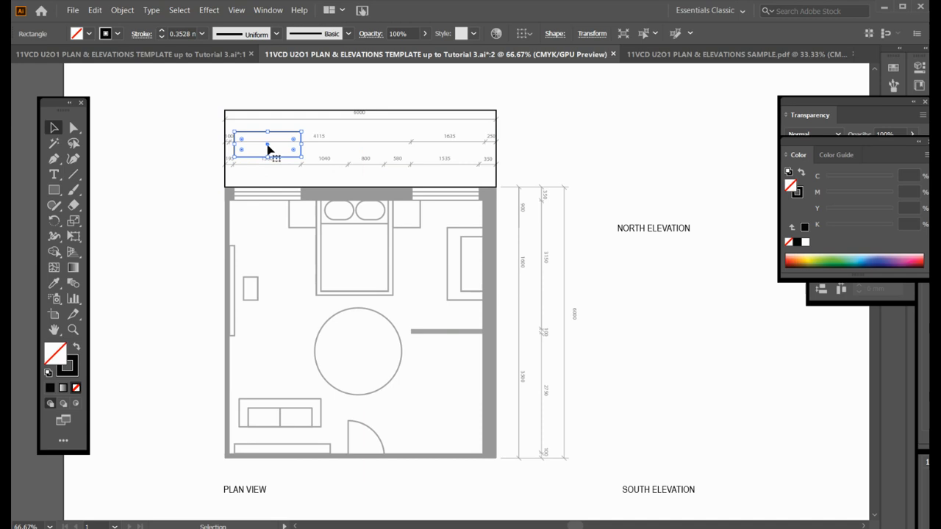
Duplicate the window rectangle horizontally and align the copy with the plan's right window
drag(268, 149, 293, 146)
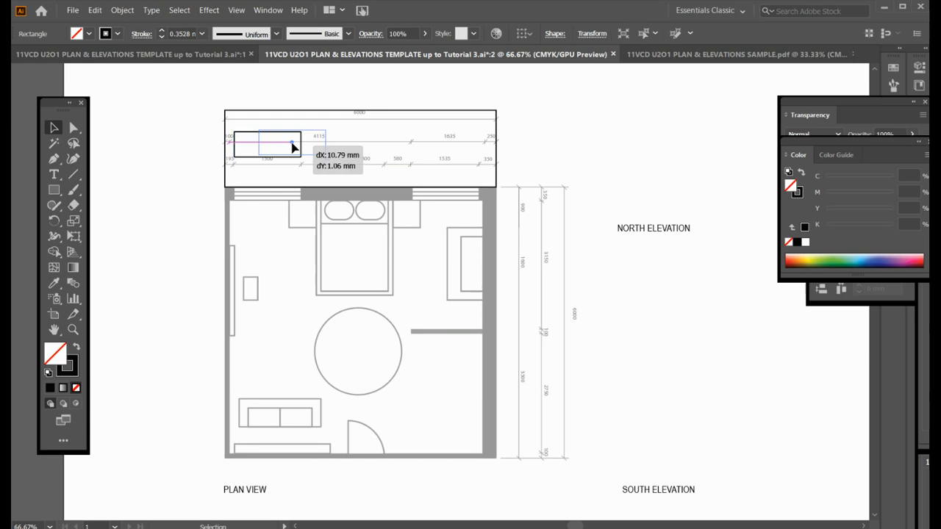
drag(293, 147, 441, 167)
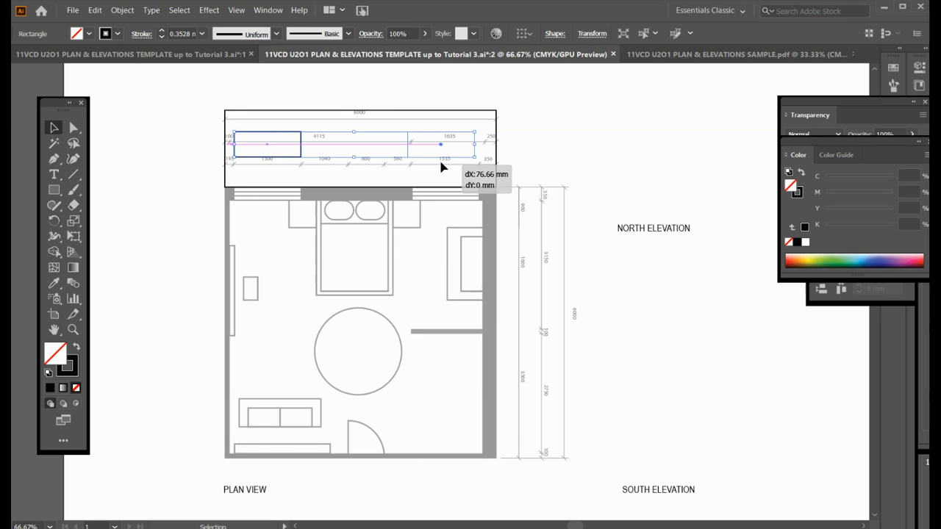
drag(441, 168, 441, 168)
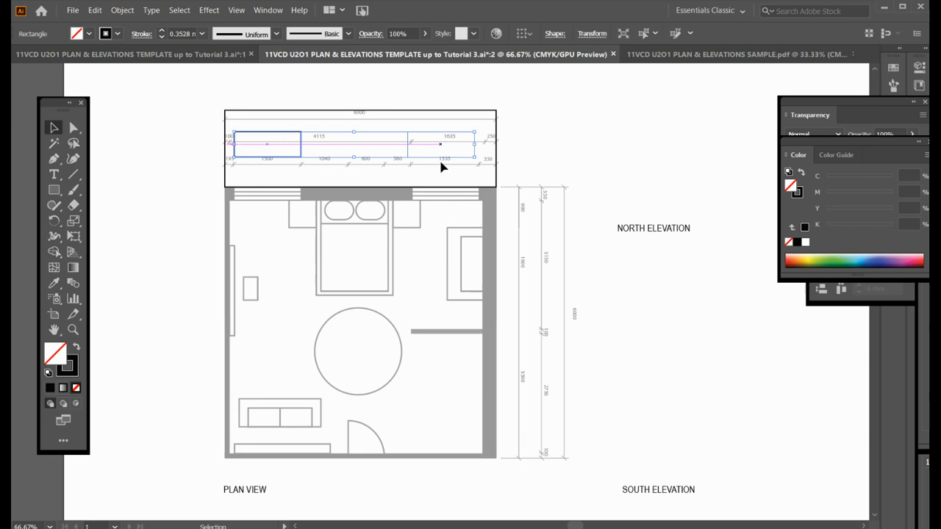
drag(441, 164, 442, 165)
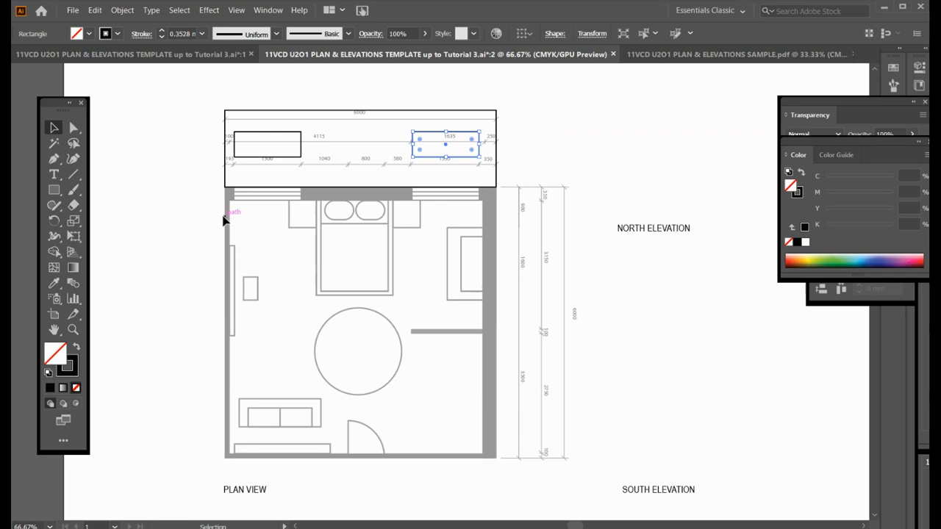
Draw a narrow rectangle about 1 mm wide and 40 mm high over the elevation's left end for the wall
click(55, 191)
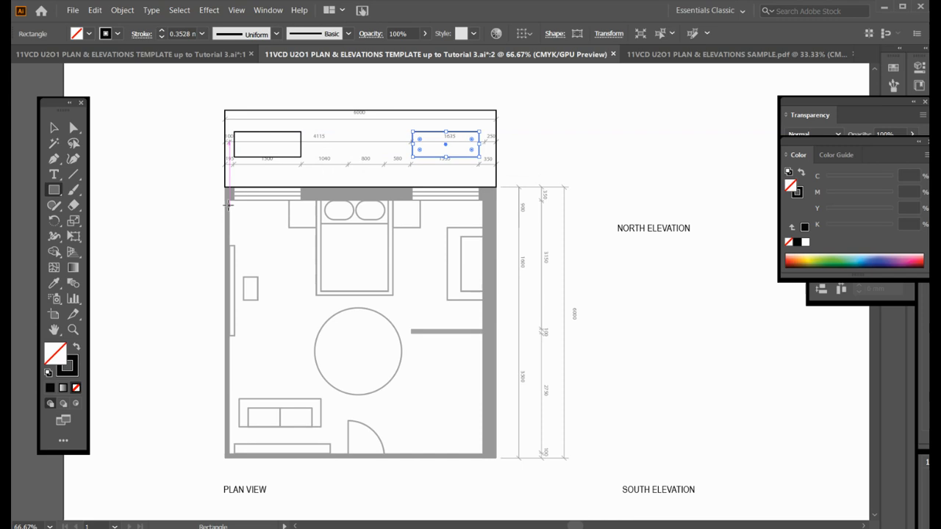
drag(227, 206, 223, 187)
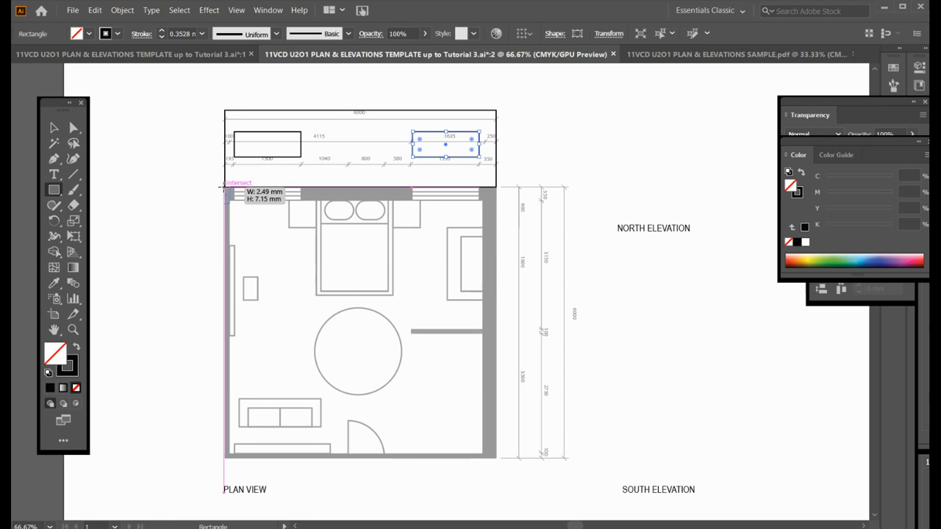
drag(222, 188, 226, 111)
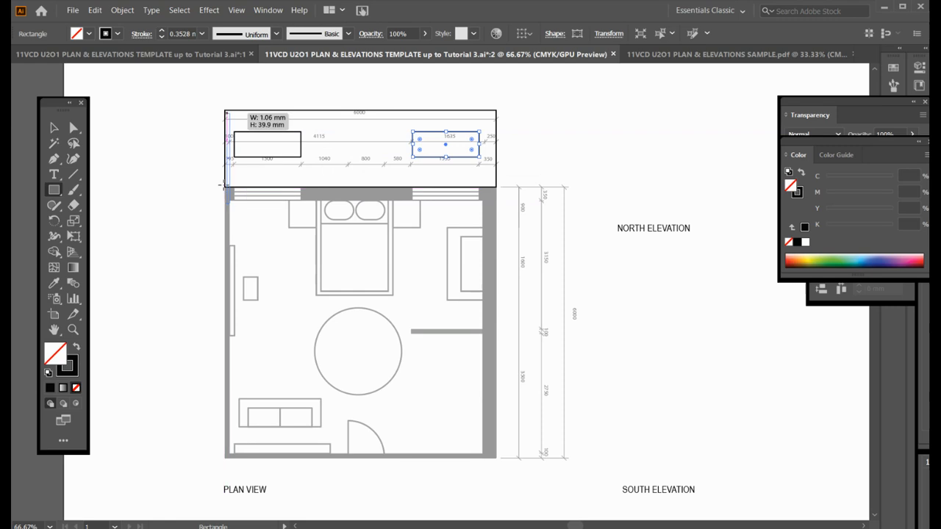
Resize the narrow rectangle to match the left wall's thickness and end at the elevation's base line
click(74, 330)
drag(226, 111, 533, 217)
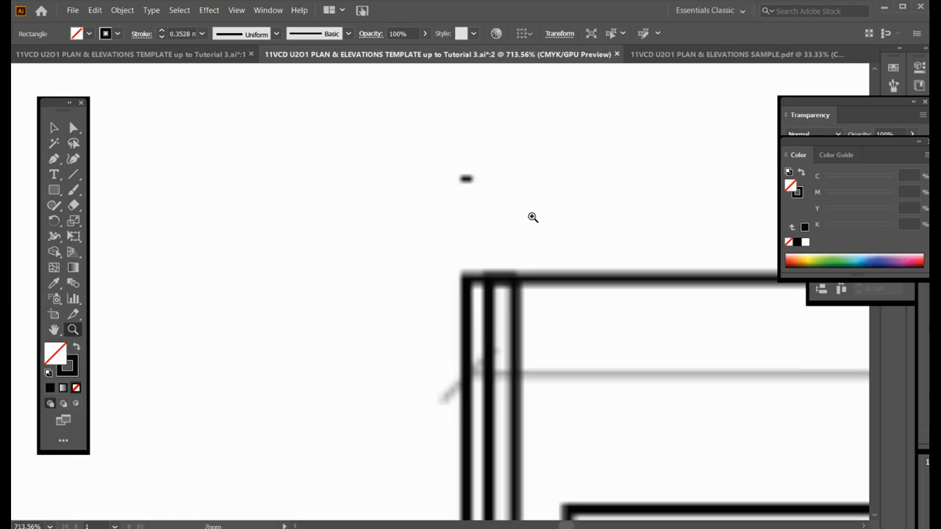
scroll(512, 467, down, 5)
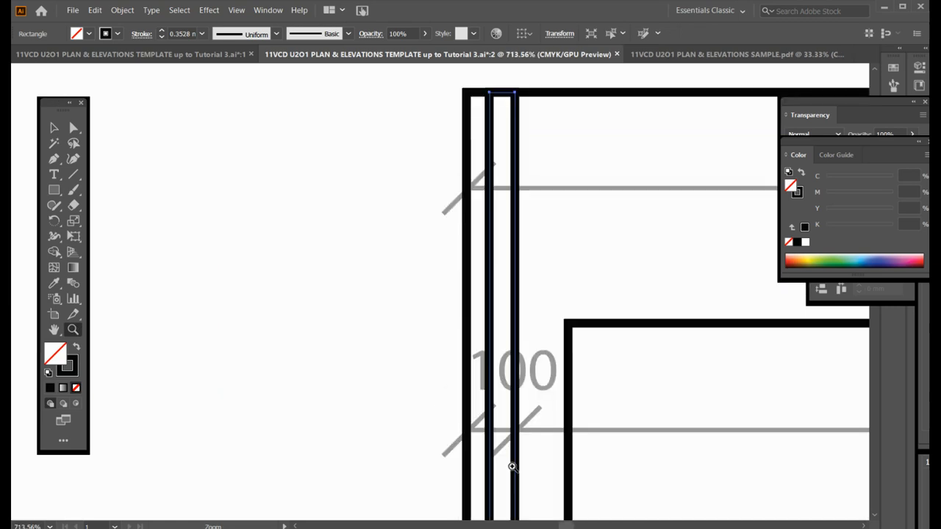
key(ctrl+0)
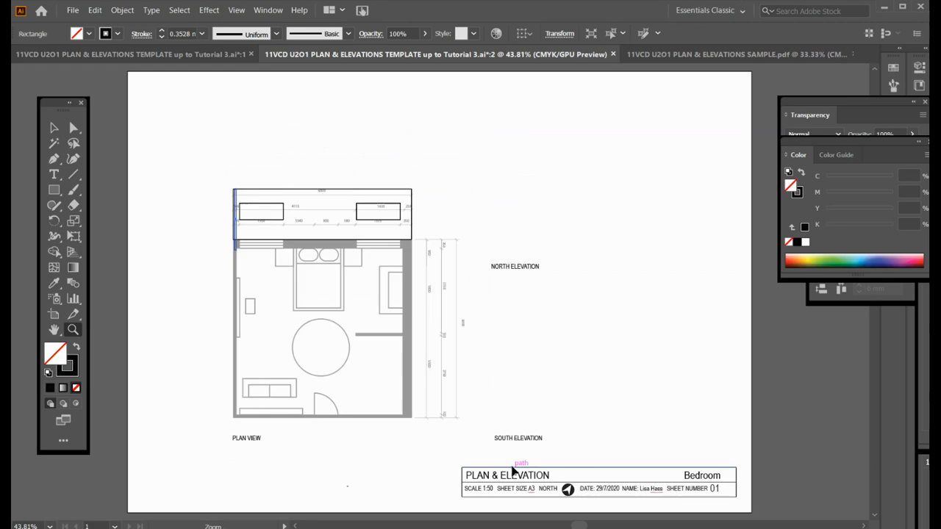
drag(217, 185, 397, 334)
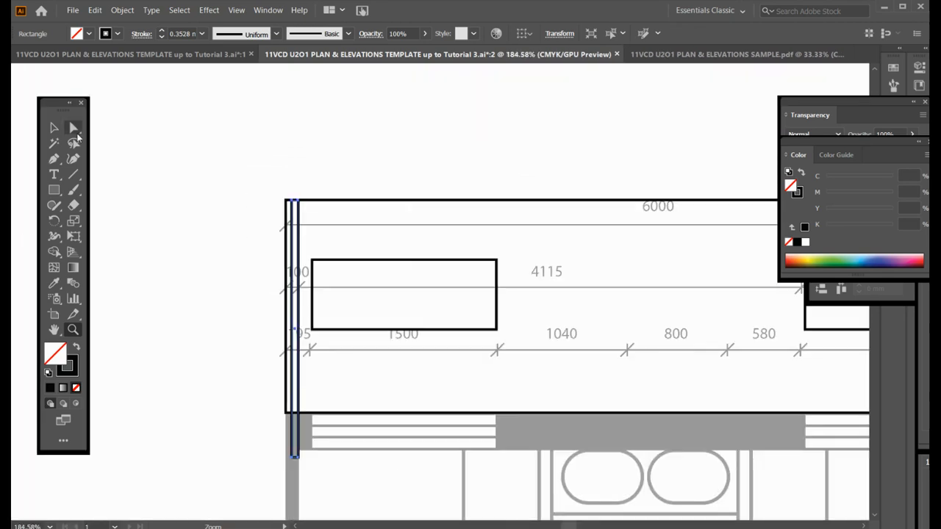
click(74, 128)
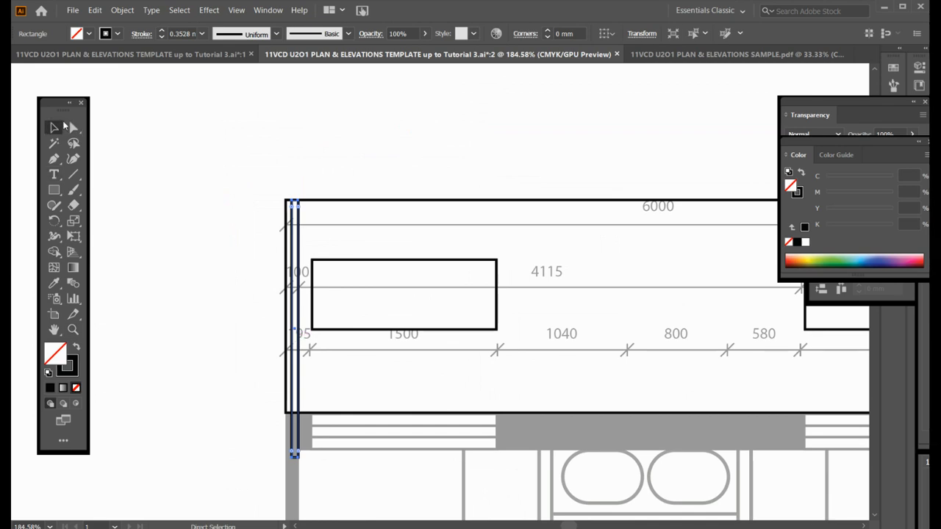
click(63, 125)
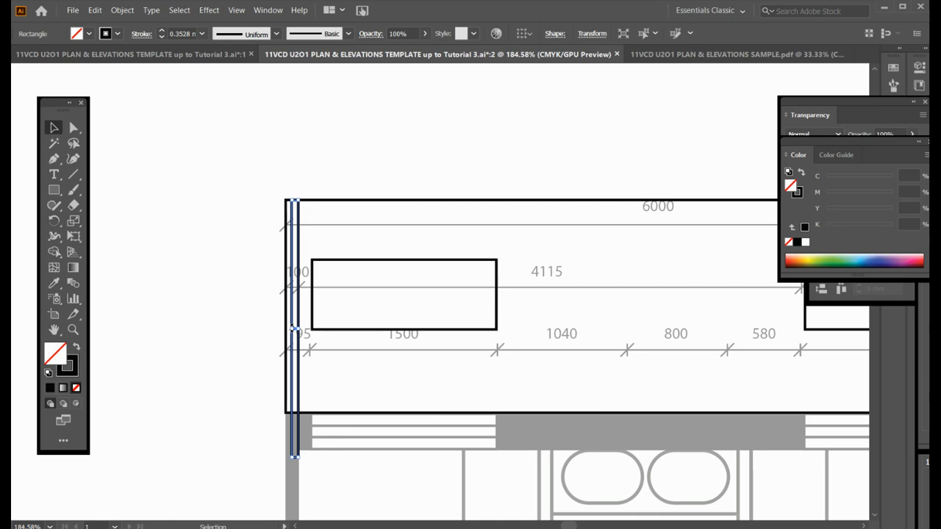
mouse_move(292, 329)
mouse_down()
mouse_move(283, 330)
mouse_move(294, 328)
mouse_up()
drag(300, 329, 305, 329)
drag(292, 322, 287, 318)
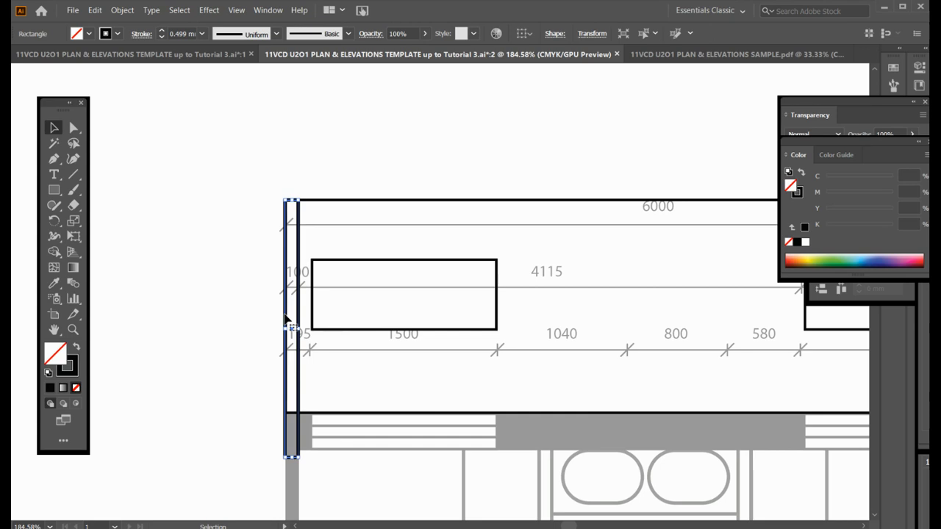
drag(291, 457, 294, 425)
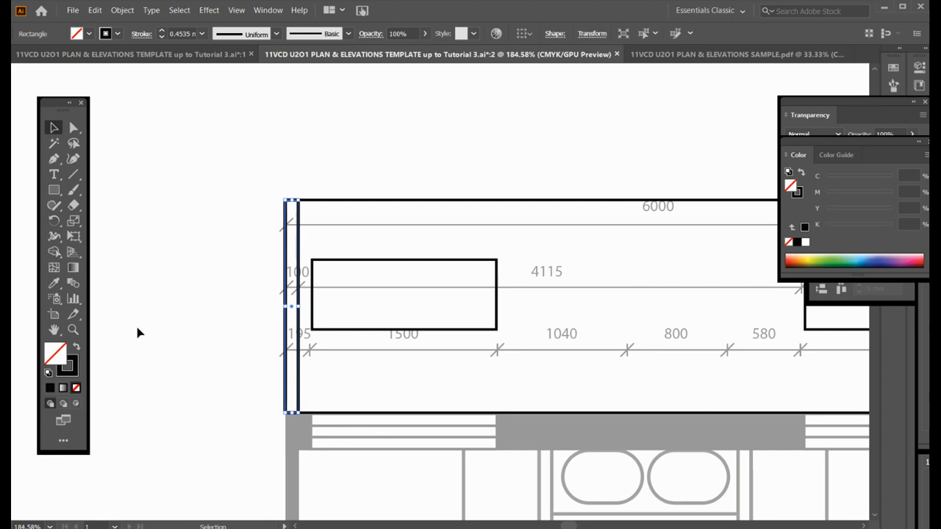
Give the left wall rectangle a solid black fill with no stroke and deselect it
click(76, 349)
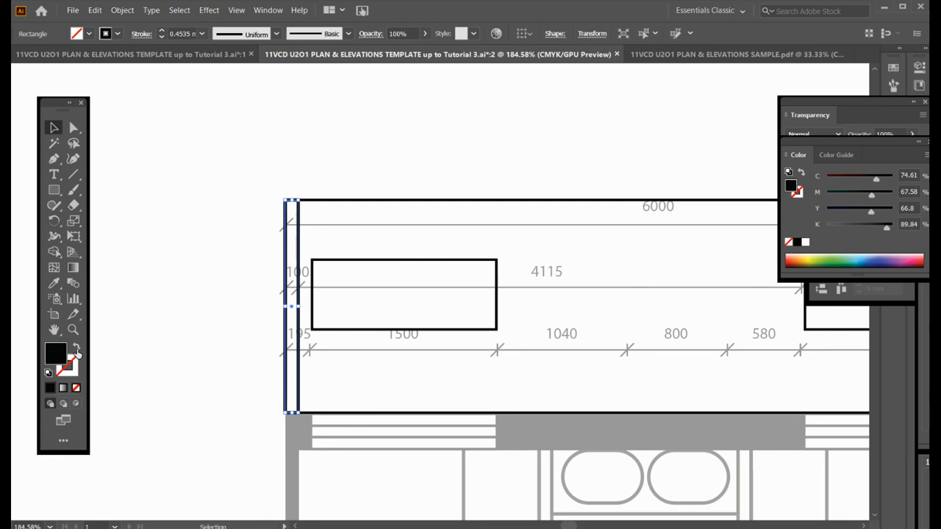
scroll(322, 332, right, 1)
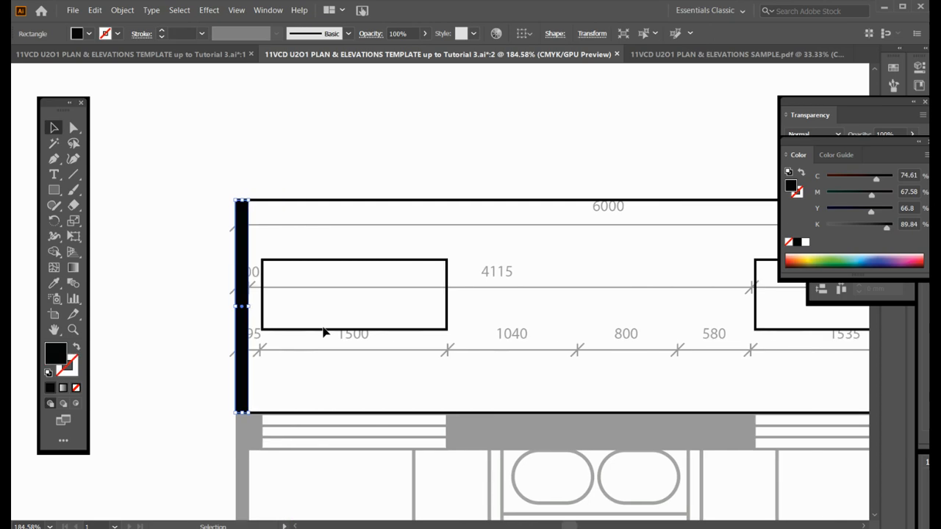
scroll(323, 329, right, 1)
click(273, 316)
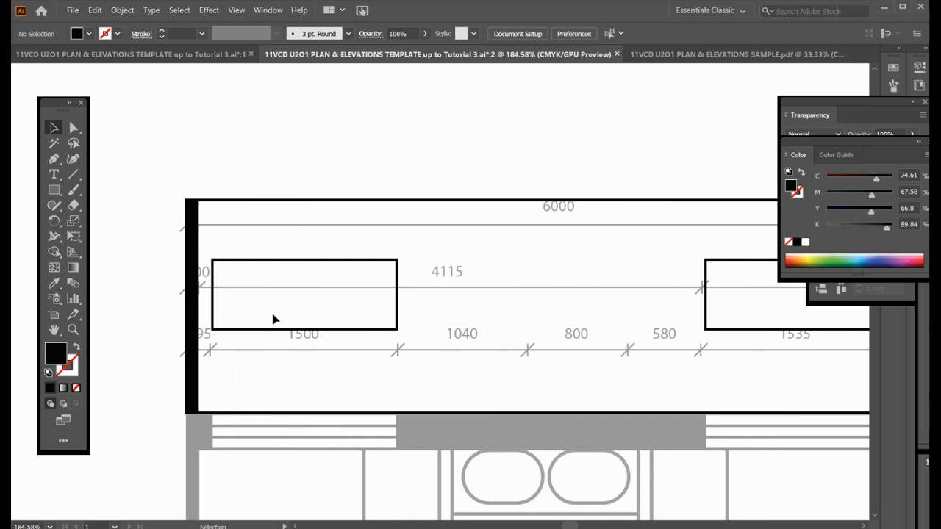
Draw a solid black rectangle about 4.9 mm wide at the elevation's right end and extend it down to the base line for the wall
scroll(273, 319, right, 4)
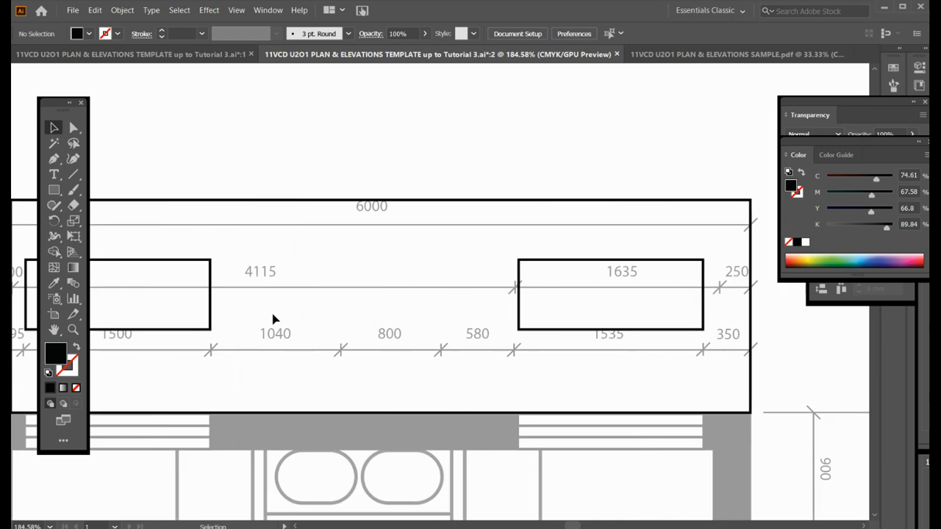
click(54, 190)
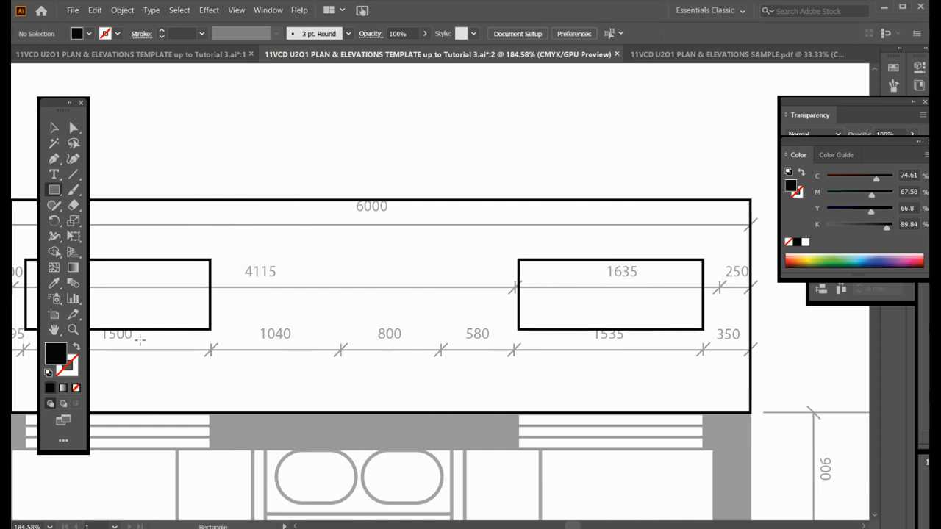
drag(720, 293, 750, 201)
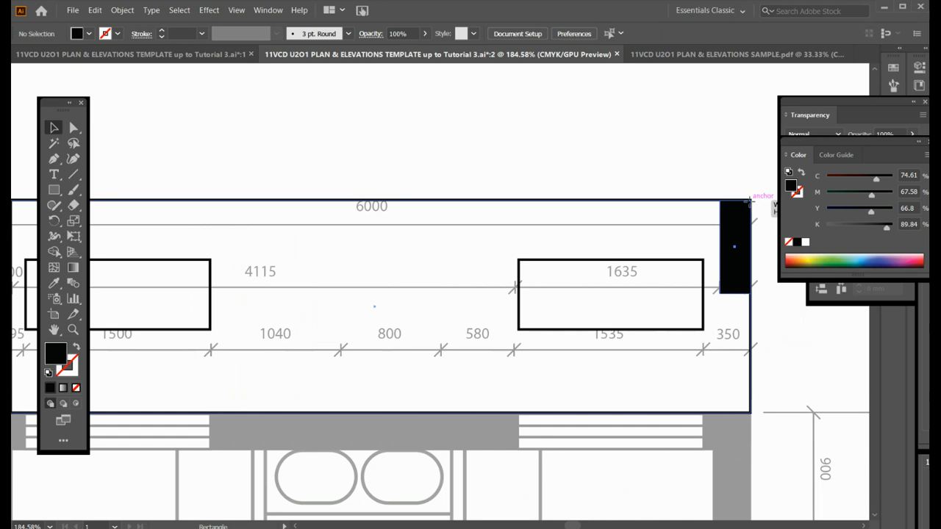
drag(734, 294, 738, 409)
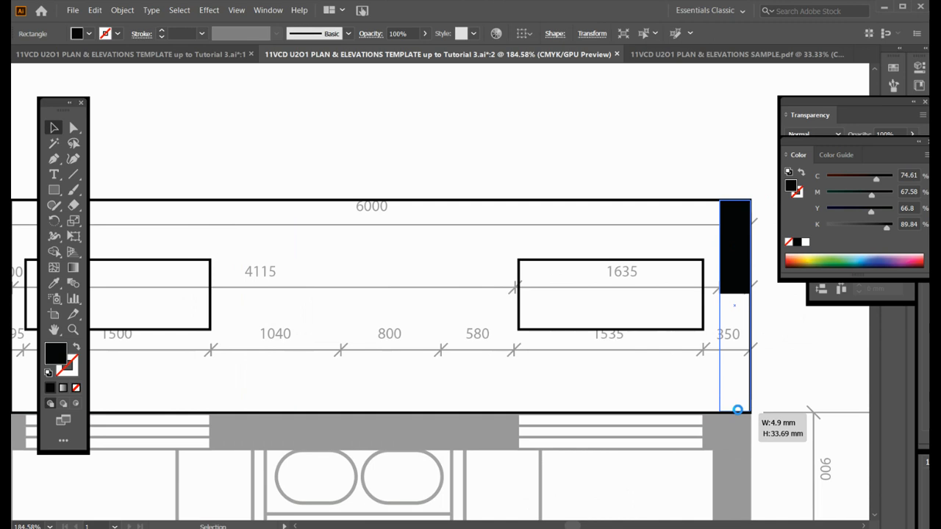
Select the elevation's outline, both windows and both wall rectangles, and group them
key(ctrl+0)
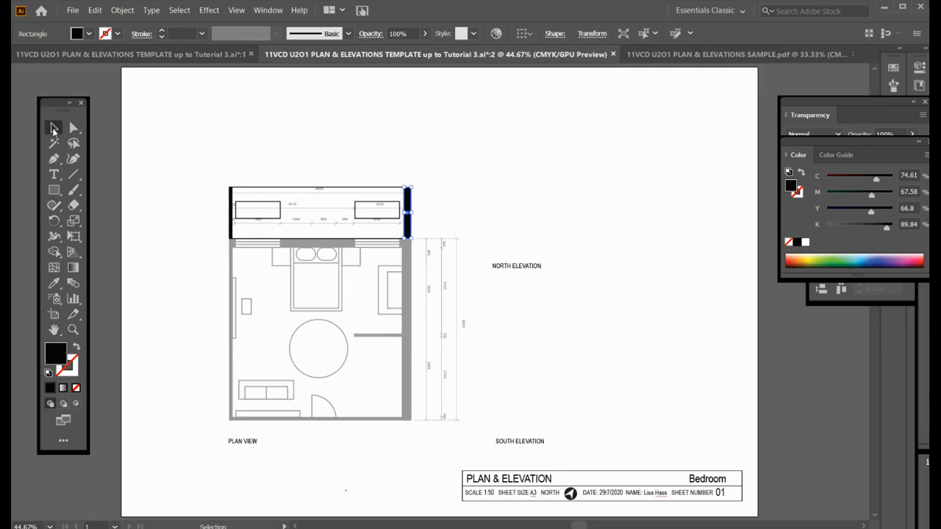
shift+click(254, 226)
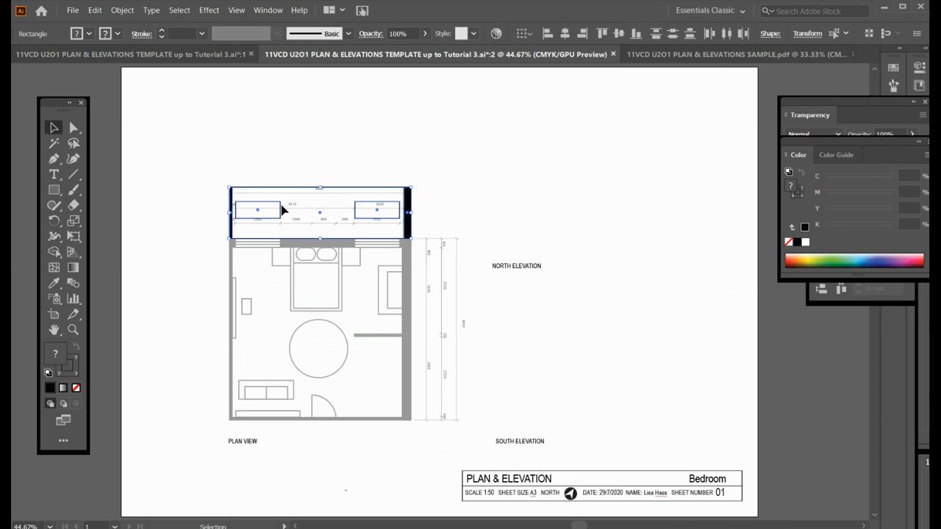
key(ctrl+g)
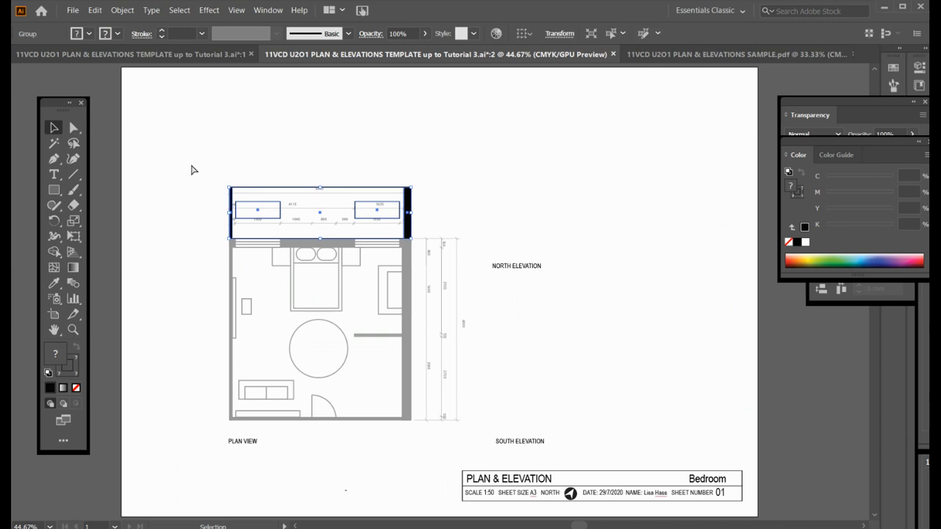
Move the elevation group about 173.8 mm right, align its left edge with the NORTH ELEVATION label, and nudge it down closer to the label
drag(273, 213, 536, 213)
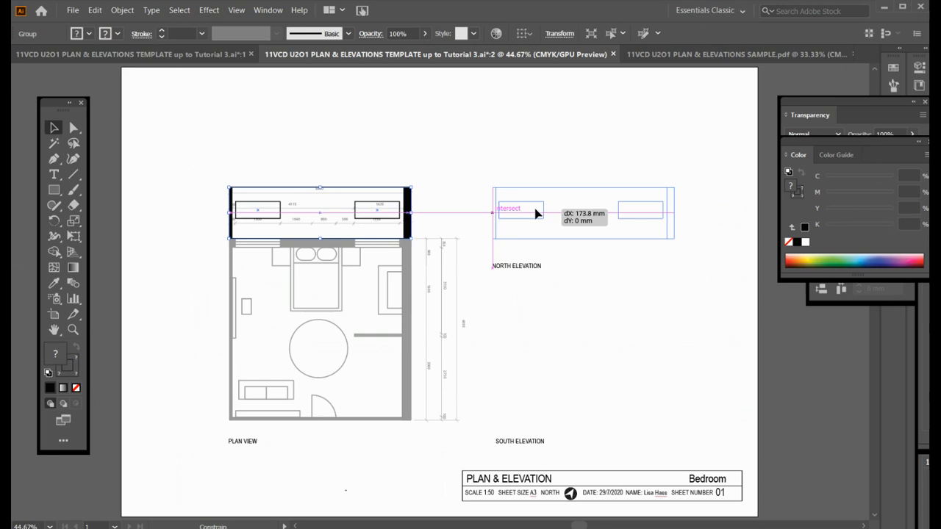
drag(535, 213, 542, 214)
drag(542, 213, 541, 224)
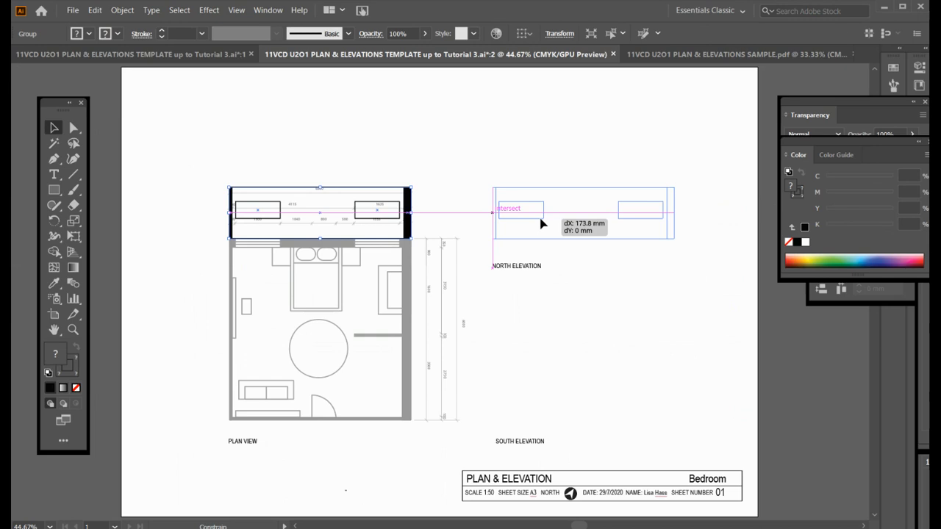
drag(542, 224, 541, 224)
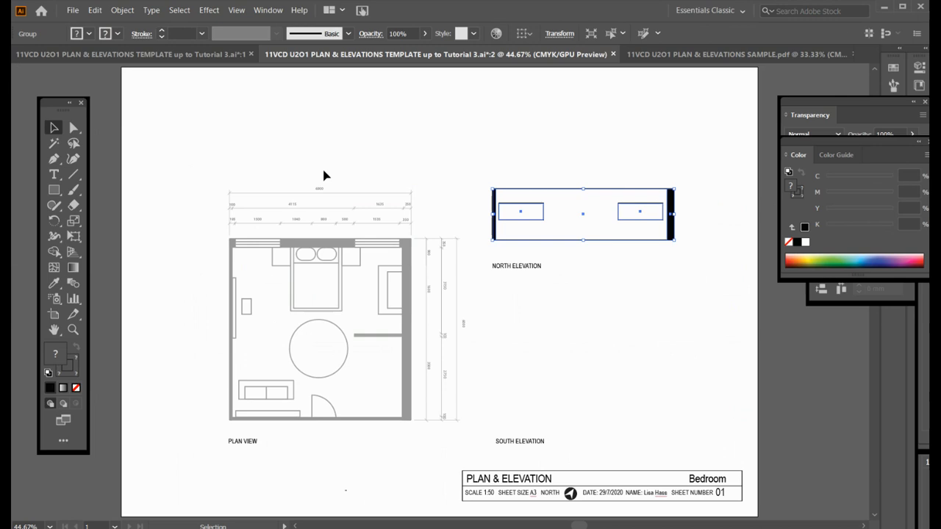
key(shift+Down)
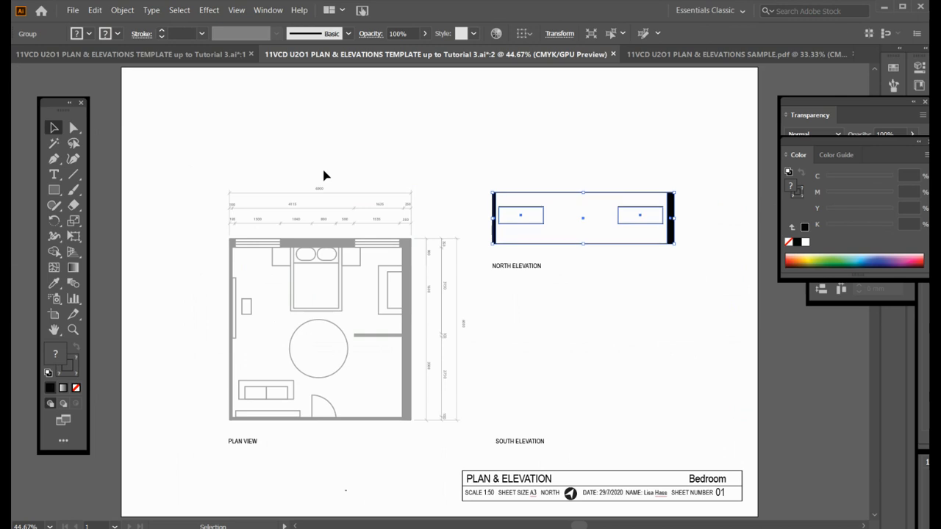